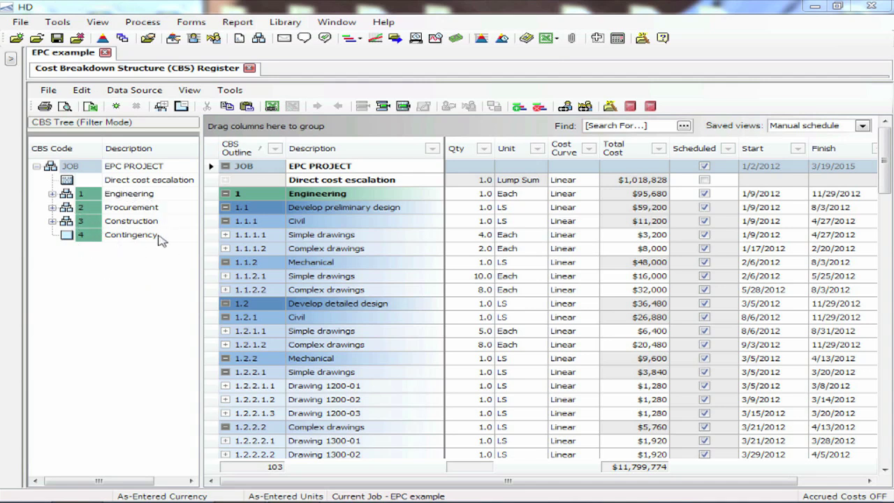
Look through the Procurement, Construction and Contingency branches of the cost breakdown one by one, and return to the whole EPC PROJECT
{"action": "left_click", "coordinate": [136, 211]}
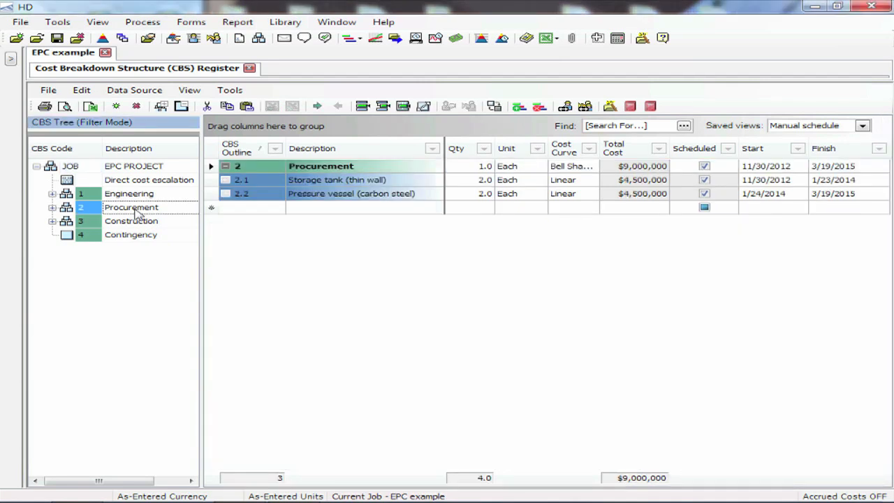
{"action": "left_click", "coordinate": [139, 225]}
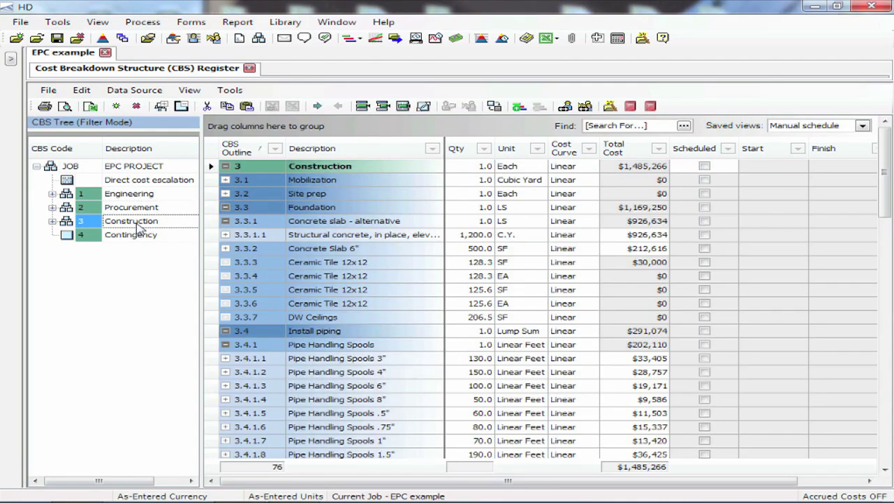
{"action": "left_click", "coordinate": [142, 239]}
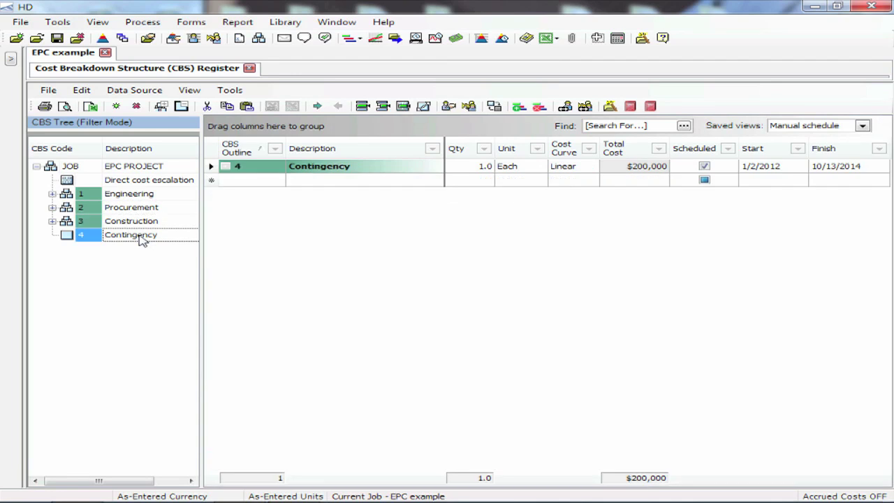
{"action": "left_click", "coordinate": [132, 168]}
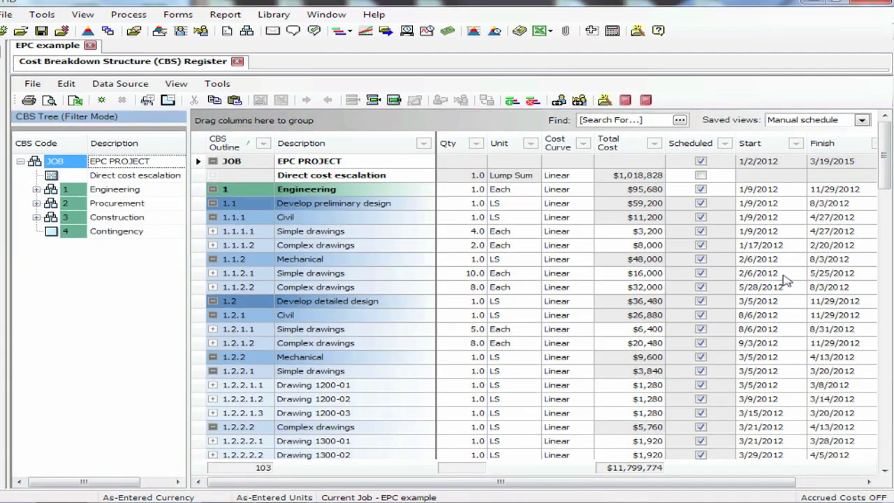
Display the calendar for the start date of cost item 1.1.2.1 Simple drawings and close it again
{"action": "left_click", "coordinate": [786, 277]}
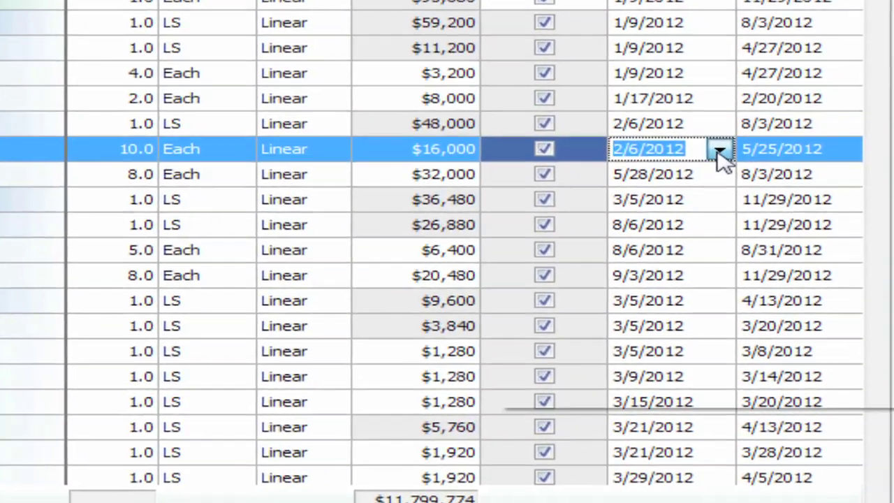
{"action": "left_click", "coordinate": [733, 175]}
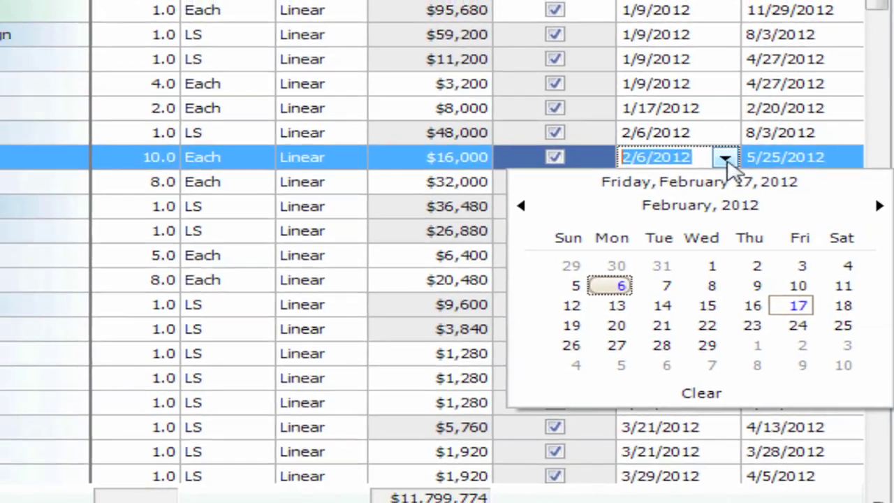
{"action": "left_click", "coordinate": [727, 160]}
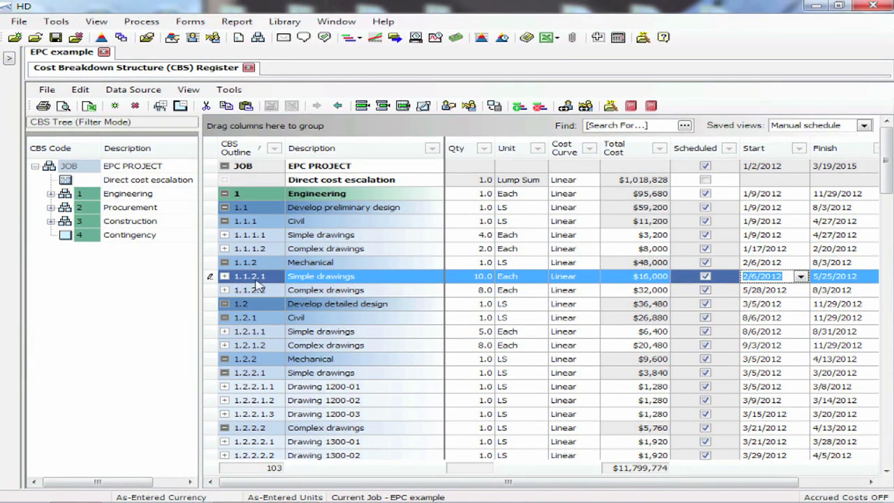
Open the record of cost item 1.1.2.1 Simple drawings and bring up its period quantities for editing
{"action": "left_click", "coordinate": [211, 278]}
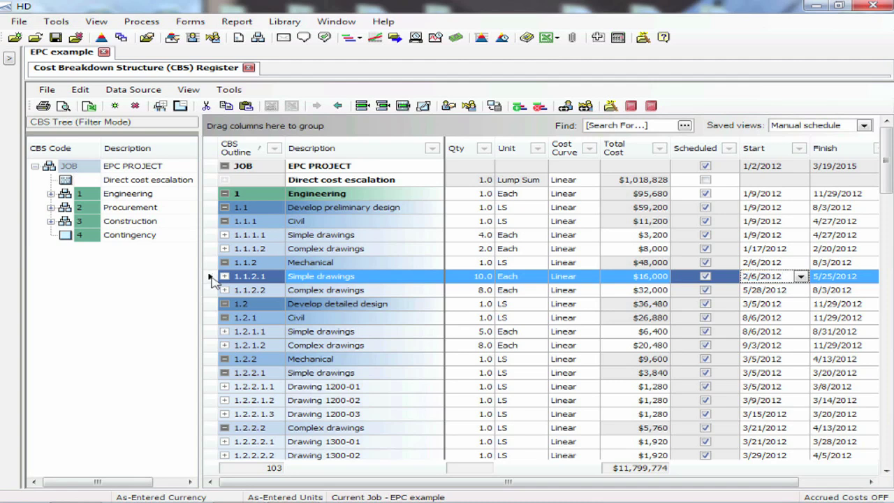
{"action": "double_click", "coordinate": [211, 278]}
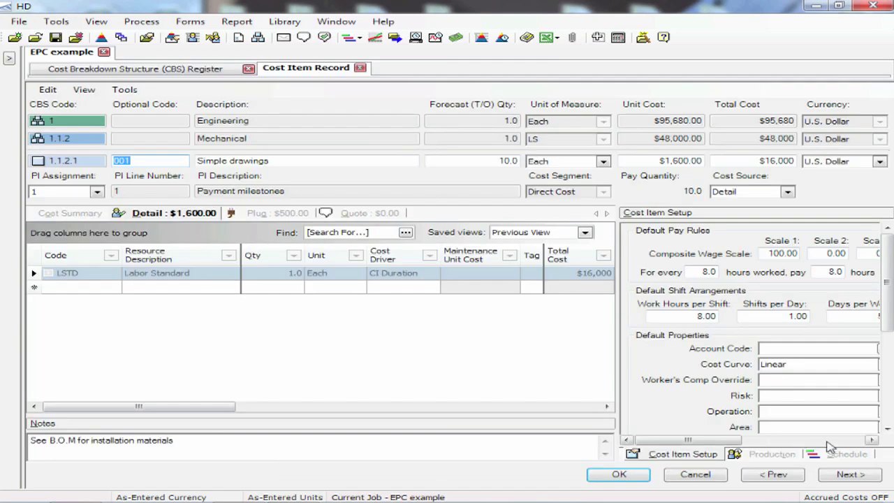
{"action": "left_click", "coordinate": [838, 441]}
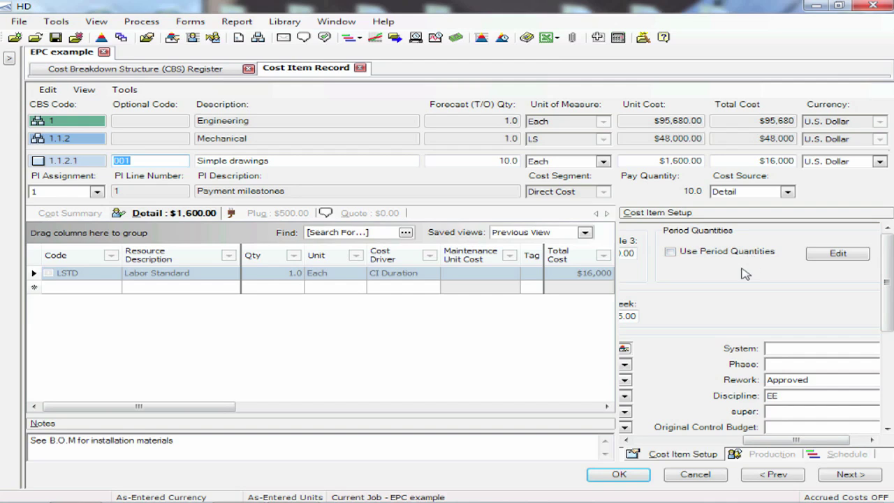
{"action": "left_click", "coordinate": [818, 256]}
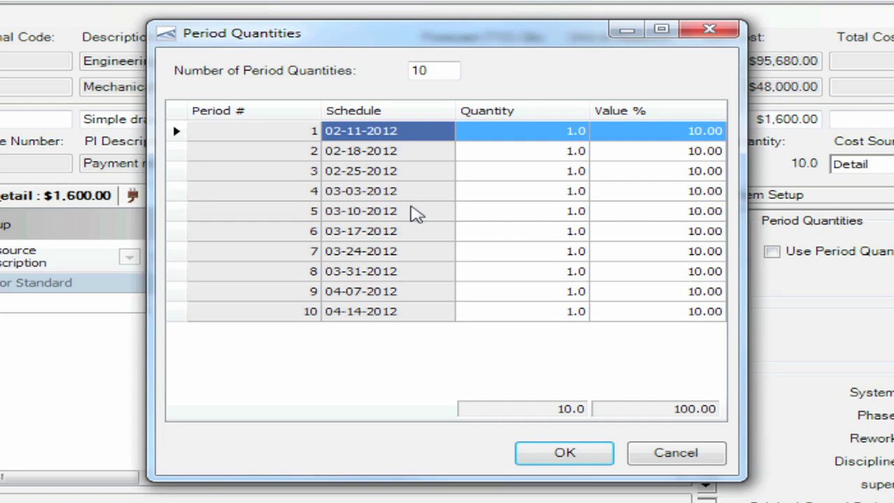
Set the quantities of periods 1 to 4 to 2, 0, 2 and 0, and accept the period quantities and the cost item record
{"action": "left_click", "coordinate": [543, 133]}
{"action": "type", "text": "2"}
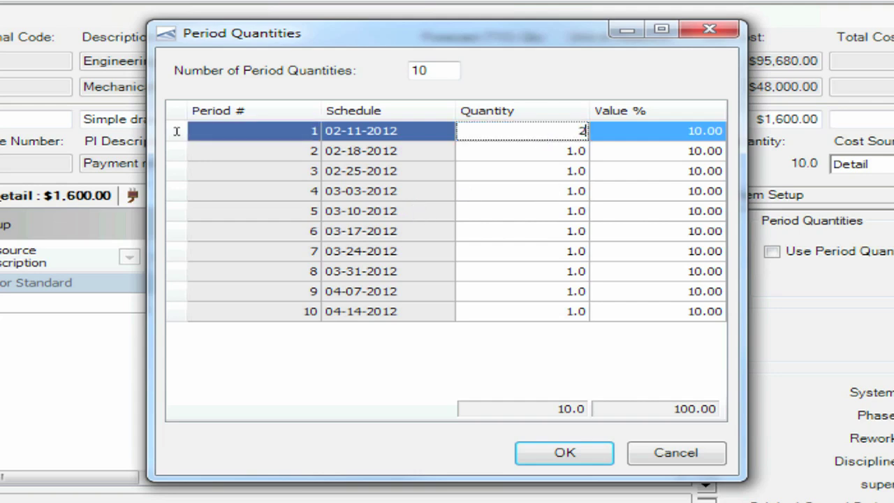
{"action": "key", "text": "Return"}
{"action": "type", "text": "0"}
{"action": "key", "text": "Return"}
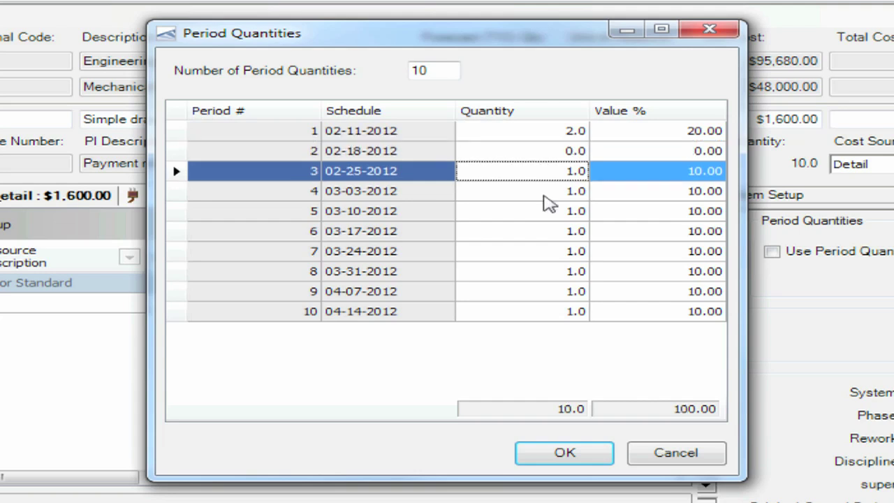
{"action": "type", "text": "2"}
{"action": "key", "text": "Return"}
{"action": "type", "text": "0"}
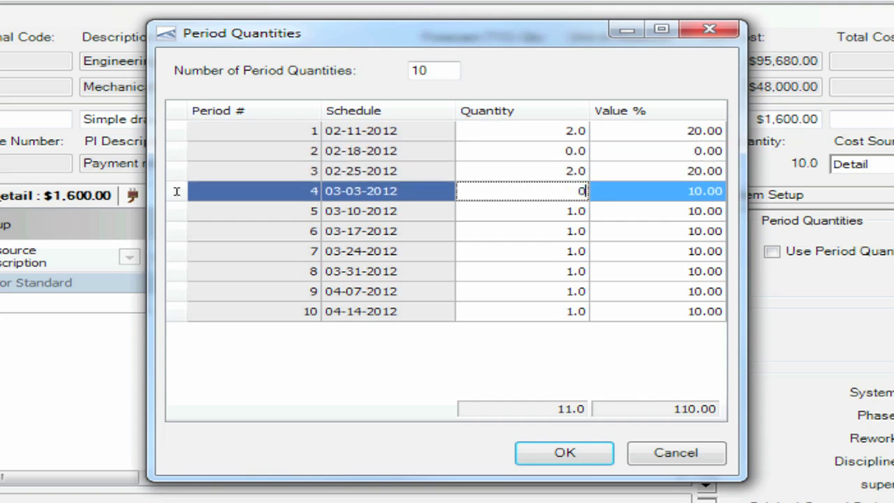
{"action": "key", "text": "Return"}
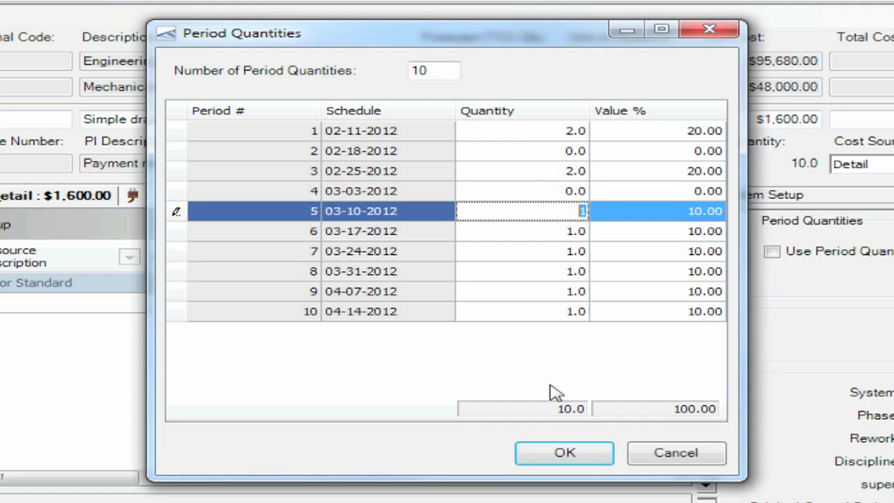
{"action": "left_click", "coordinate": [563, 453]}
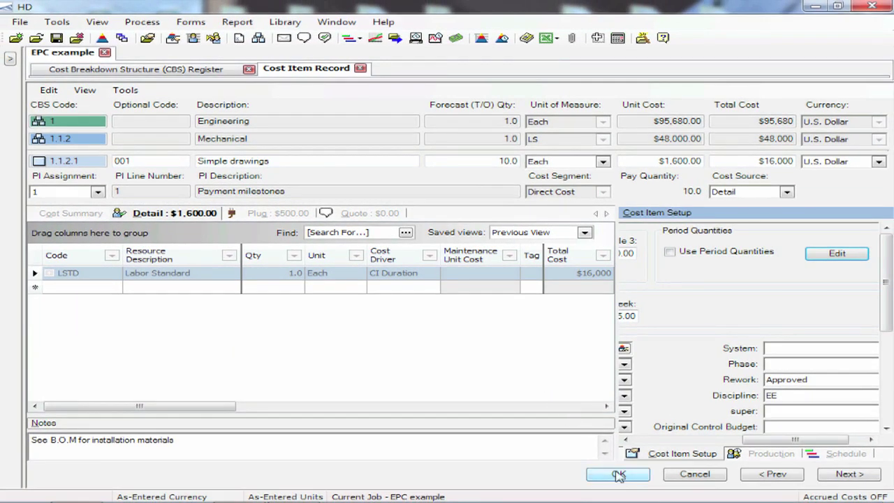
{"action": "left_click", "coordinate": [619, 476]}
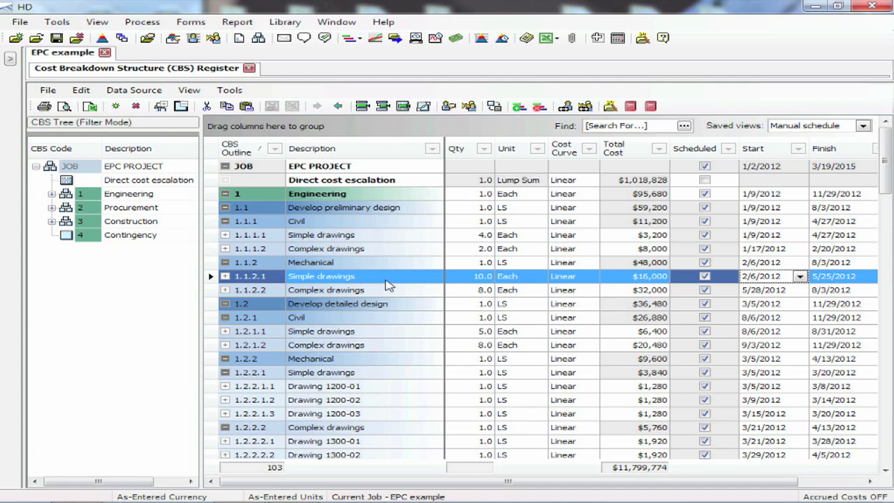
Expand cost item 1.1.2.1 Simple drawings to examine its resource details, and collapse it again
{"action": "left_click", "coordinate": [225, 277]}
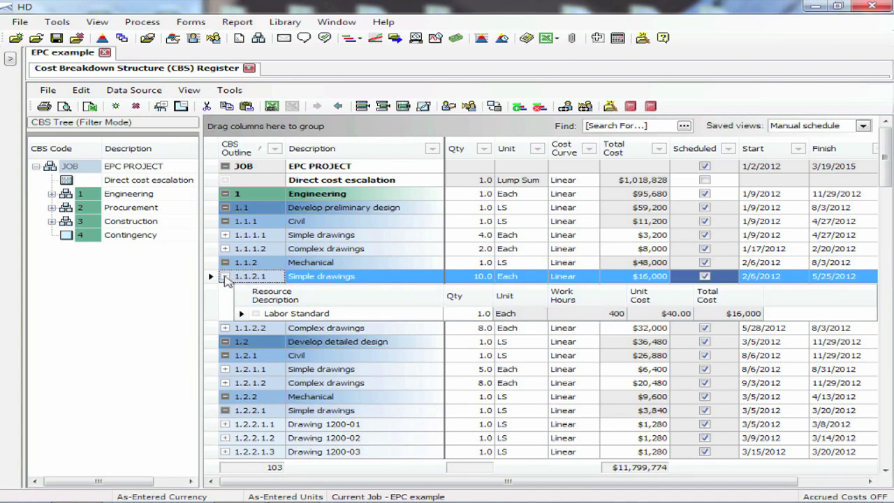
{"action": "left_click", "coordinate": [225, 277]}
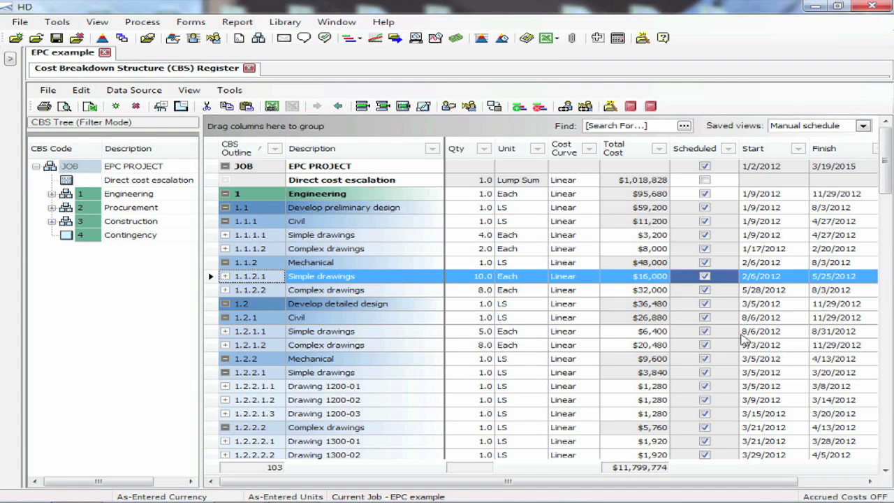
Examine the job's Cash Flow graph, and return to the CBS register filtered to the Procurement items
{"action": "left_click", "coordinate": [375, 40]}
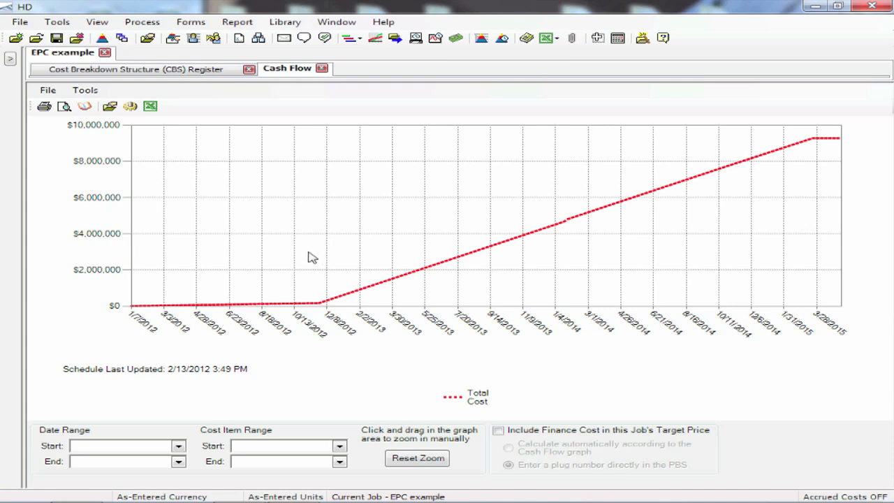
{"action": "left_click", "coordinate": [175, 69]}
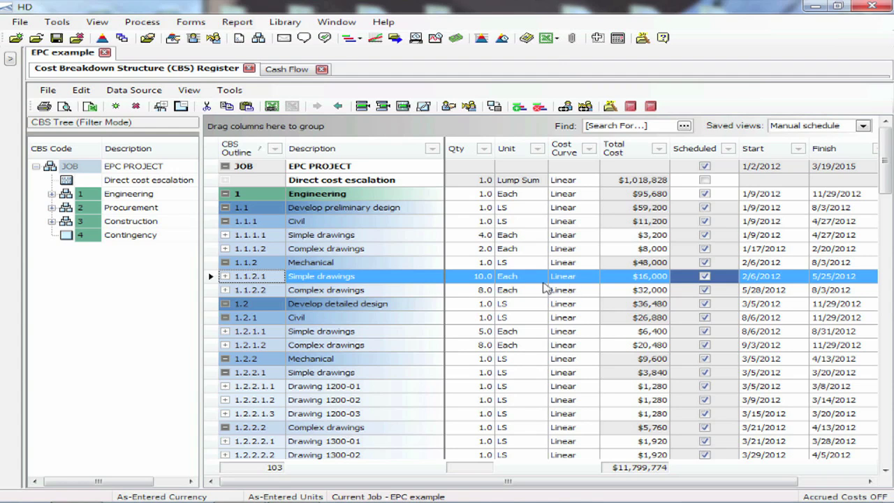
{"action": "left_click", "coordinate": [146, 210]}
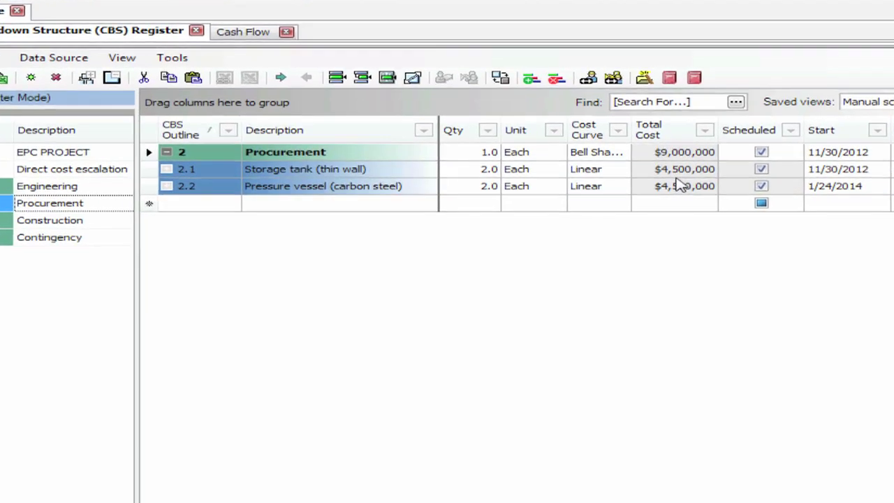
Set the cost curve of both the Storage tank (thin wall) and the Pressure vessel (carbon steel) to Bell Shaped
{"action": "left_click", "coordinate": [609, 167]}
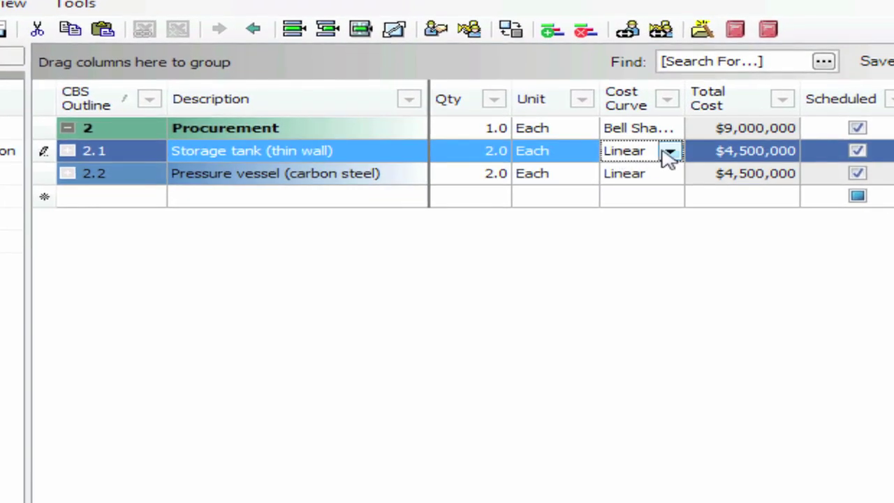
{"action": "left_click", "coordinate": [650, 160]}
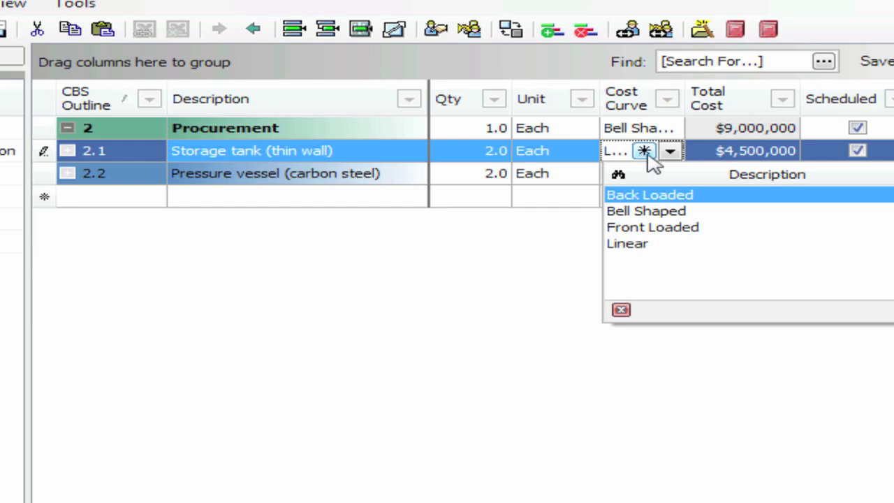
{"action": "left_click", "coordinate": [659, 213]}
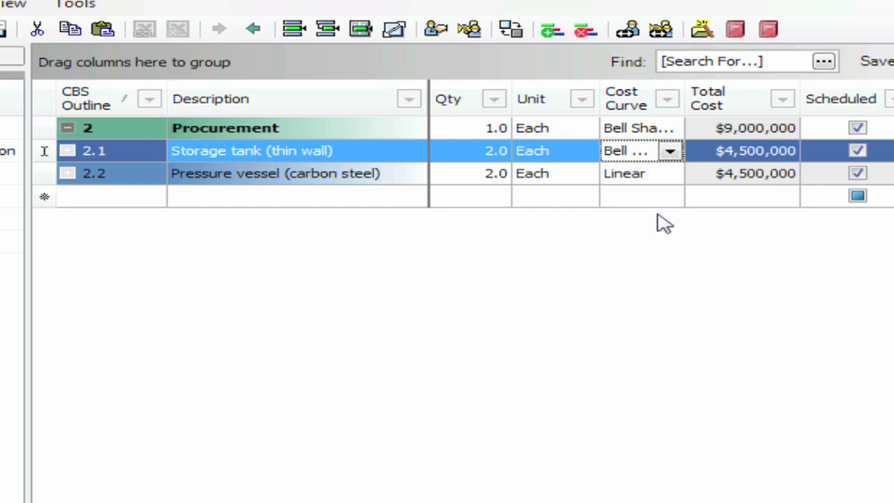
{"action": "left_click", "coordinate": [646, 178]}
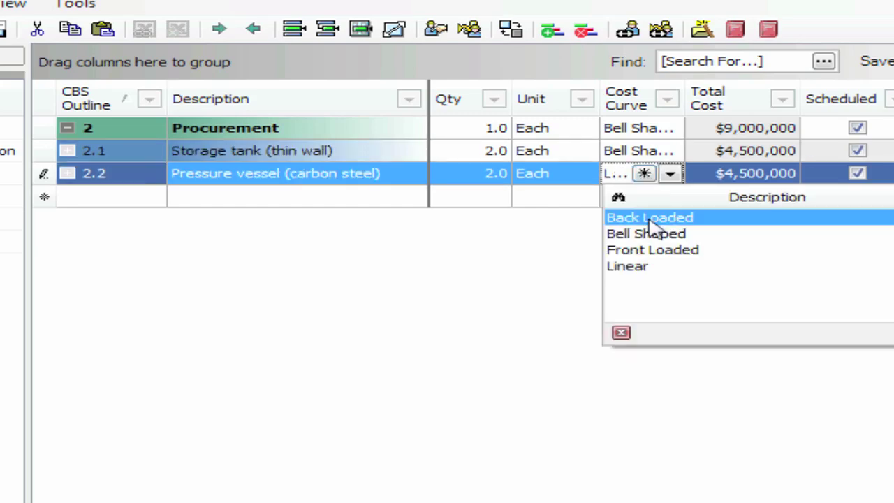
{"action": "left_click", "coordinate": [652, 234]}
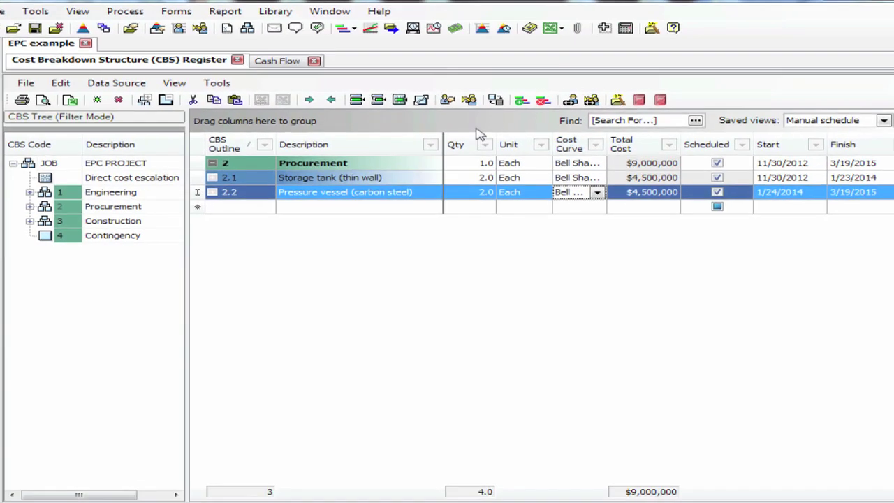
Check how the Bell Shaped cost curves affect the Cash Flow graph, and return to the CBS register
{"action": "left_click", "coordinate": [283, 69]}
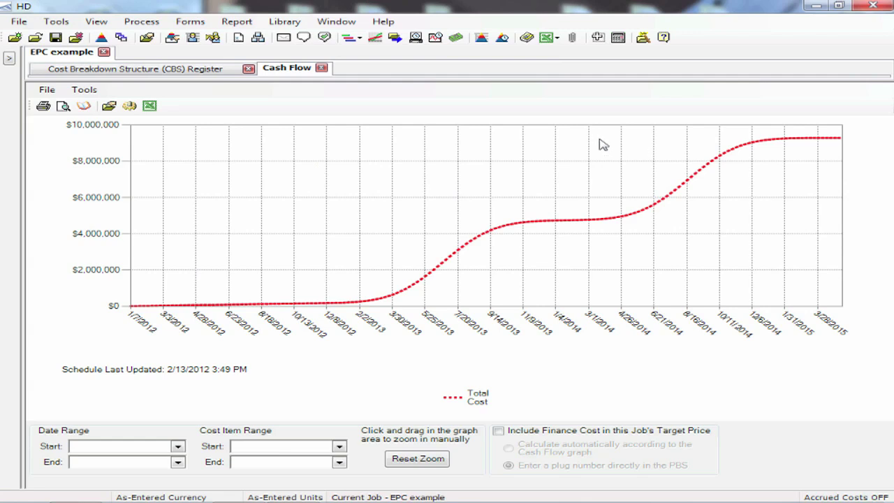
{"action": "left_click", "coordinate": [213, 70]}
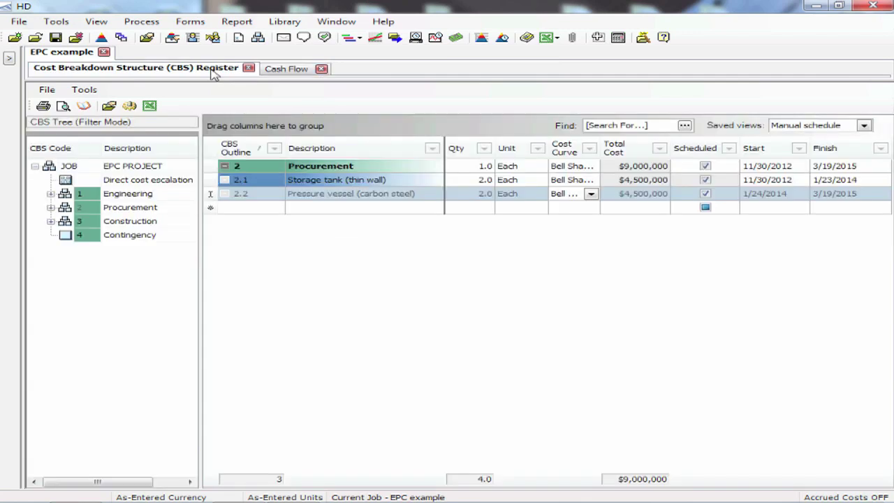
Set the cost curve of both the Storage tank (thin wall) and the Pressure vessel (carbon steel) to Front Loaded
{"action": "left_click", "coordinate": [576, 182]}
{"action": "left_click", "coordinate": [580, 227]}
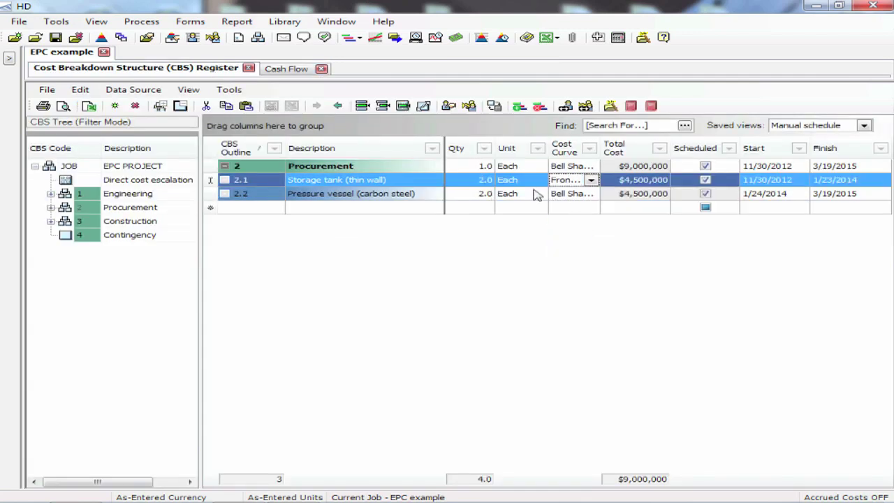
{"action": "left_click", "coordinate": [570, 197]}
{"action": "left_click", "coordinate": [581, 240]}
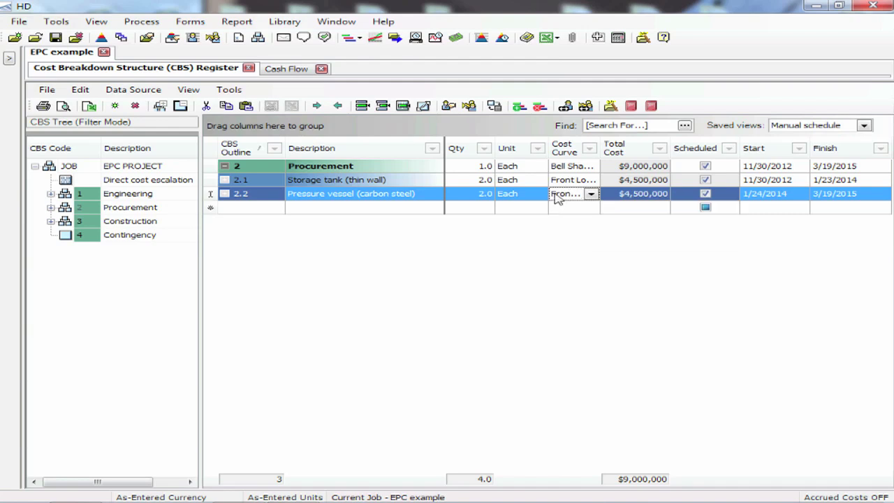
Start a new cost curve record from the Pressure vessel's cost curve, enter the description "my curve", and cancel it
{"action": "left_click", "coordinate": [591, 196]}
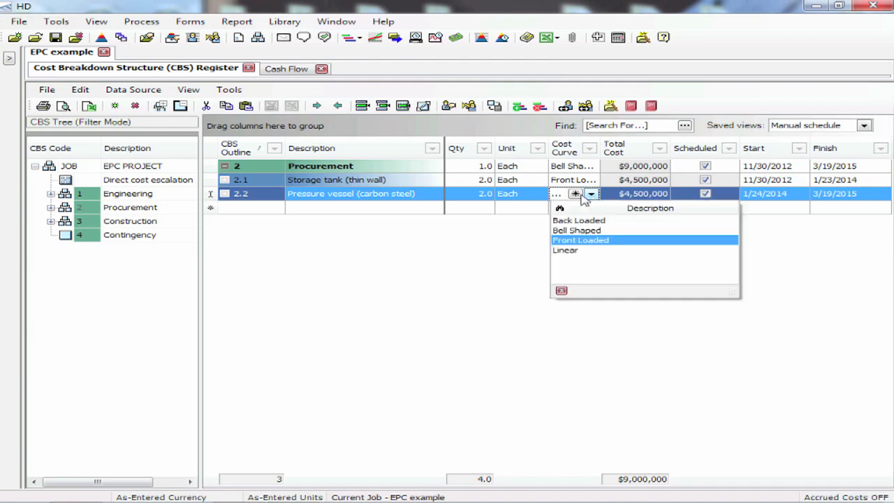
{"action": "left_click", "coordinate": [577, 195]}
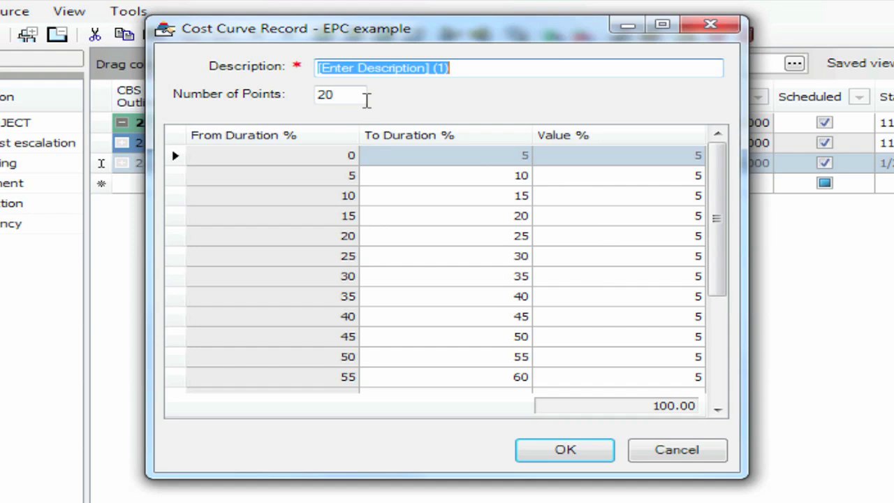
{"action": "type", "text": "my cu"}
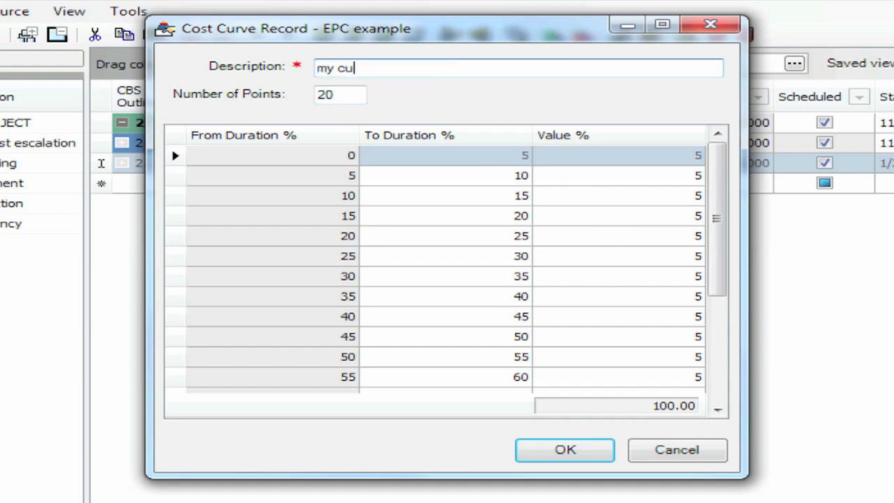
{"action": "type", "text": "rve"}
{"action": "left_click", "coordinate": [686, 454]}
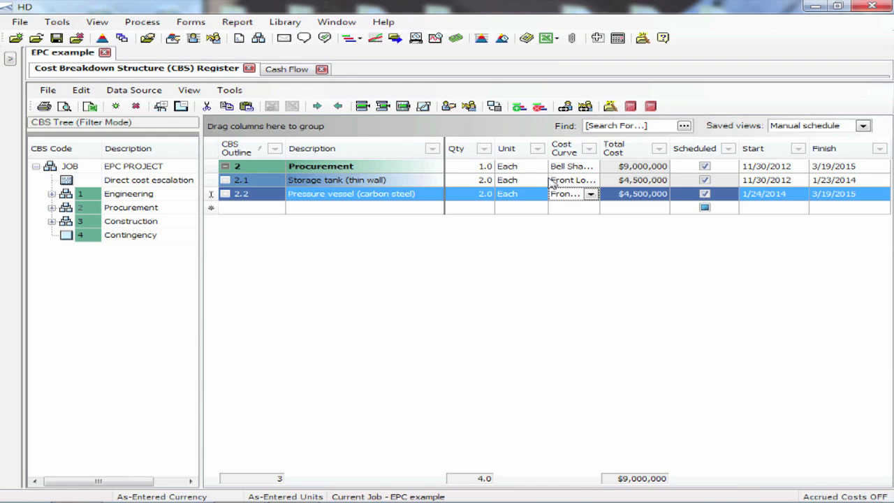
Show Total Revenue, As-Built Total Cost and Earned Value alongside Total Cost on the Cash Flow graph
{"action": "left_click", "coordinate": [295, 73]}
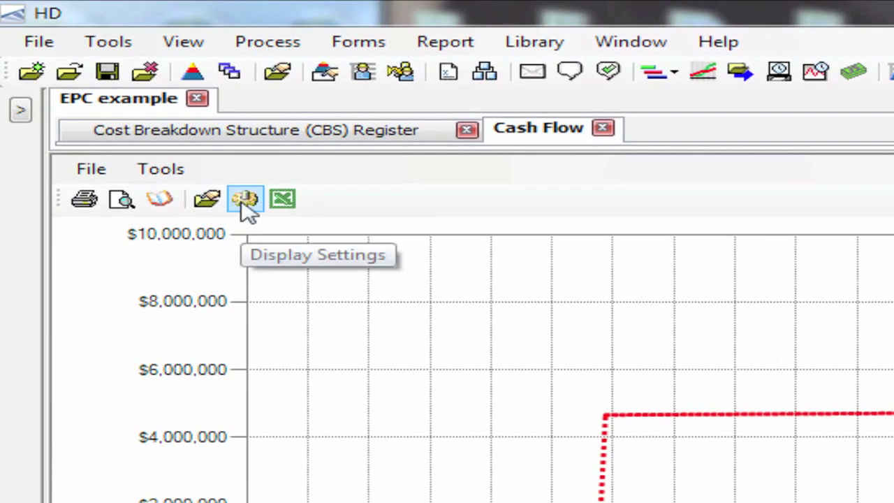
{"action": "left_click", "coordinate": [246, 203]}
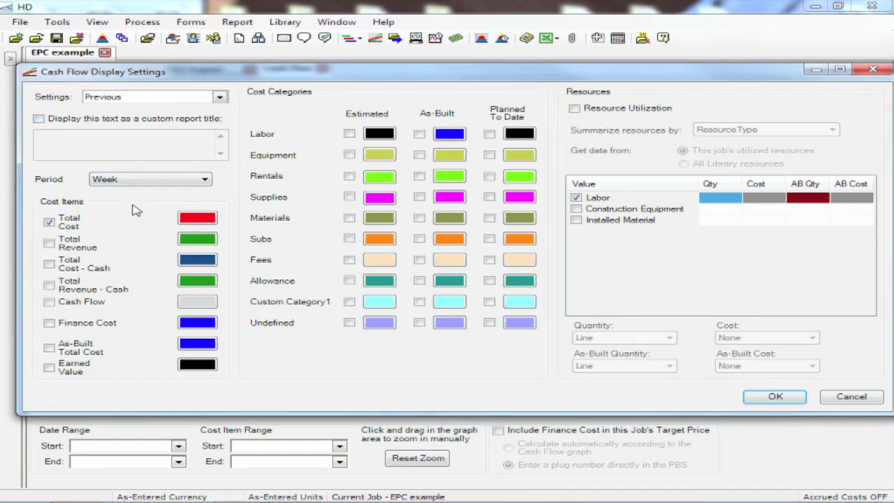
{"action": "left_click", "coordinate": [49, 368]}
{"action": "left_click", "coordinate": [49, 347]}
{"action": "left_click", "coordinate": [49, 242]}
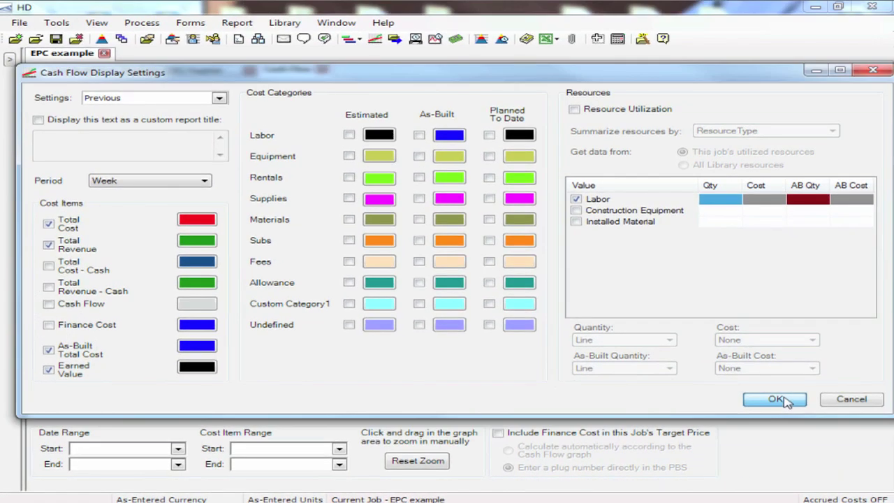
{"action": "left_click", "coordinate": [777, 399]}
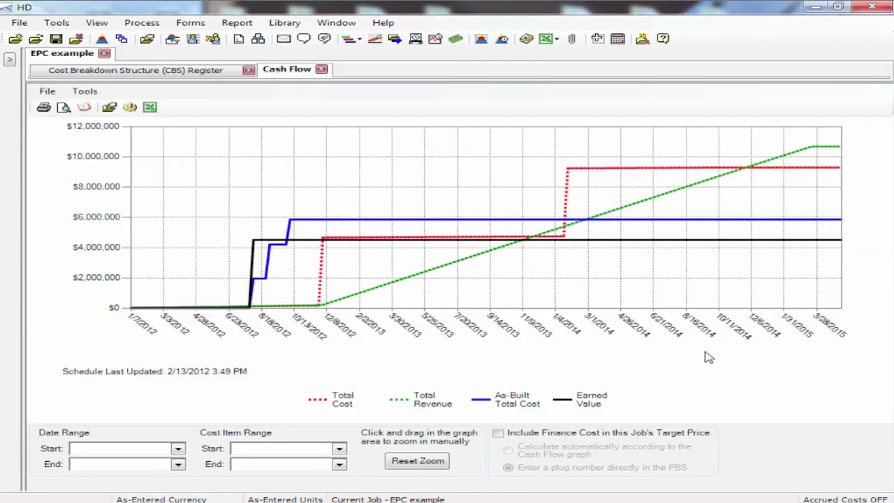
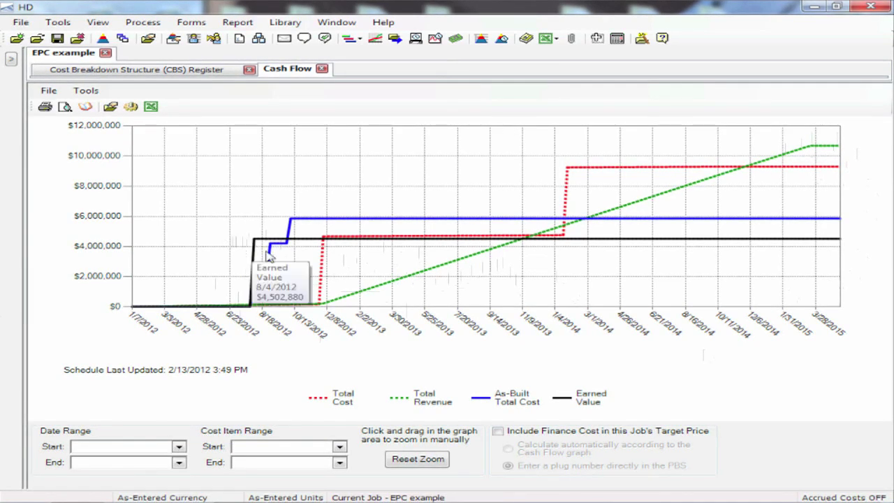
Examine the Earned Value, Total Cost and As-Built Total Cost curves on the Cash Flow graph, and close the graph
{"action": "mouse_move", "coordinate": [259, 260]}
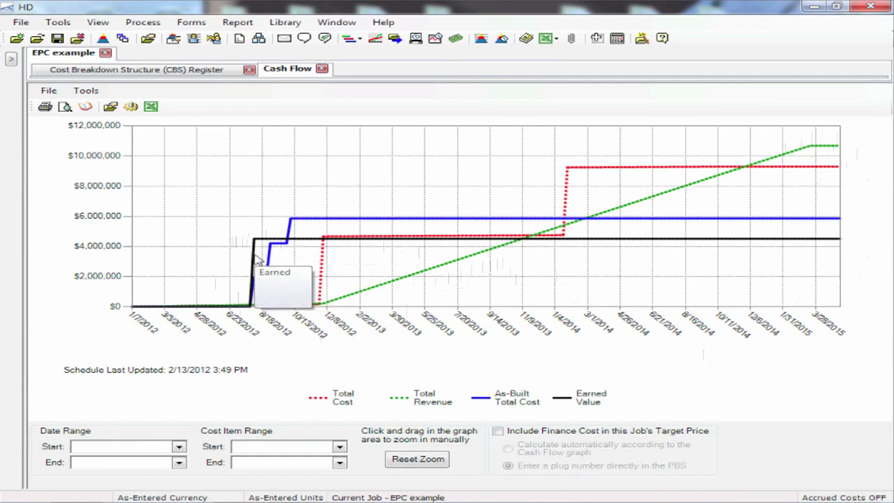
{"action": "mouse_move", "coordinate": [325, 258]}
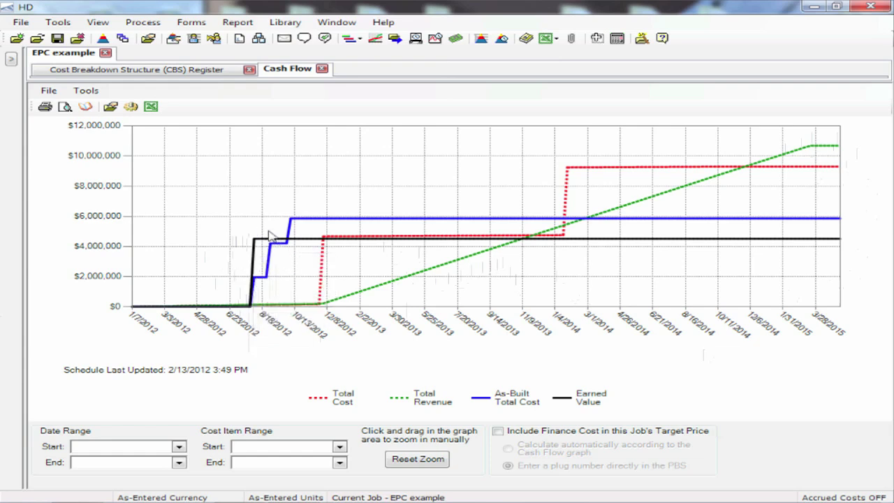
{"action": "mouse_move", "coordinate": [294, 224]}
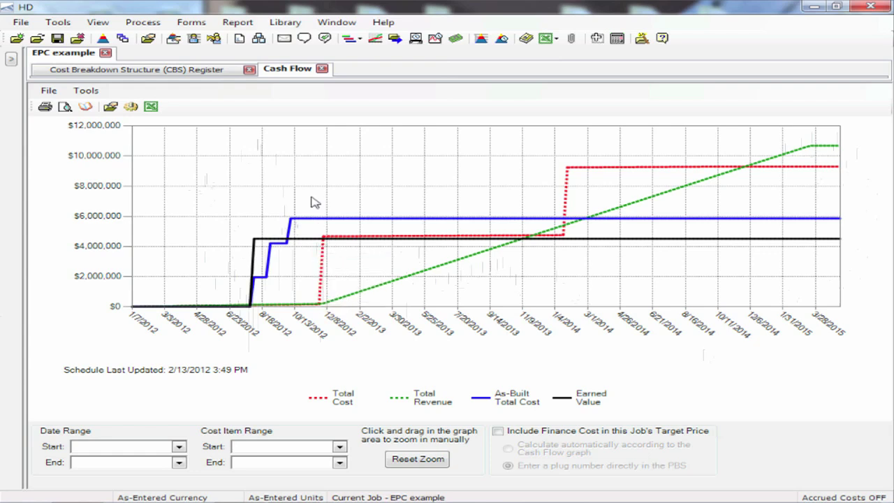
{"action": "left_click", "coordinate": [323, 69]}
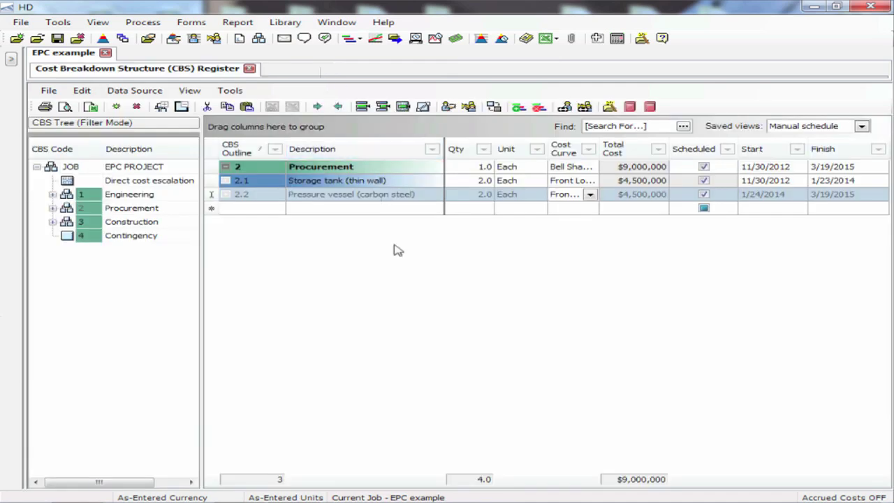